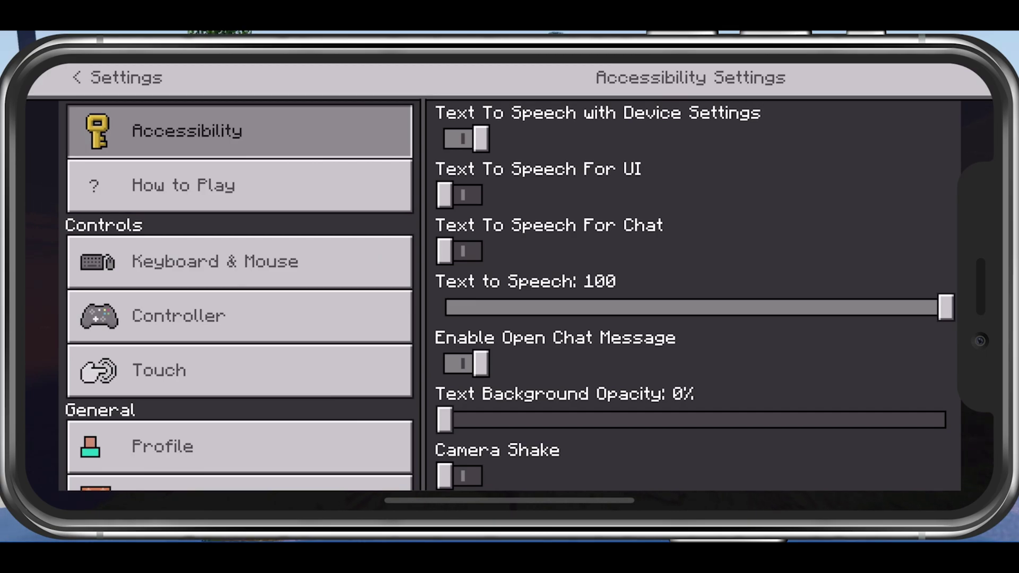
Step: Turn on Use Cellular Data in Profile, accepting the charges warning, and keep pack auto-updates Wi-Fi Only
{"action": "left_click", "coordinate": [238, 446]}
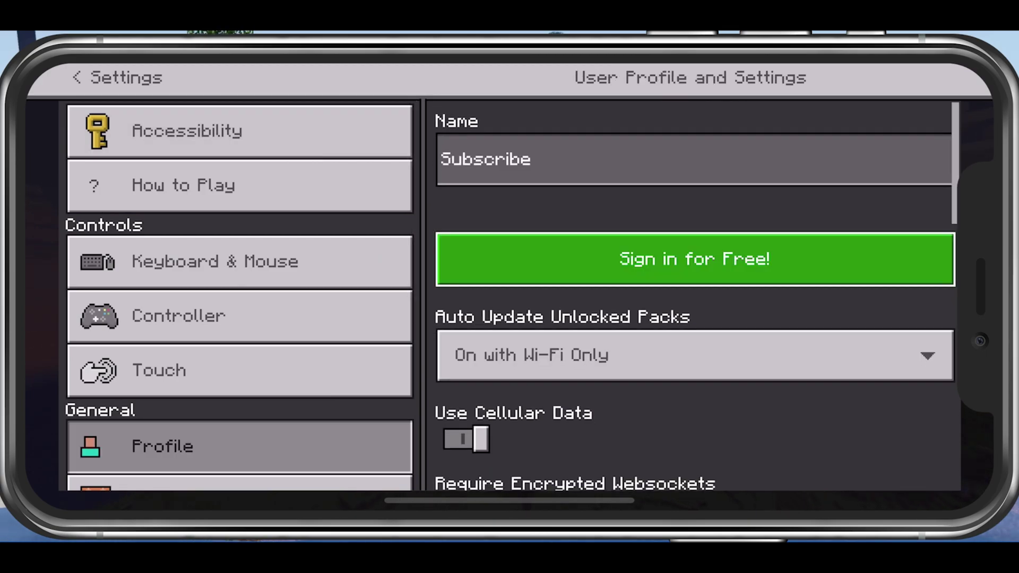
{"action": "scroll", "coordinate": [697, 296], "scroll_direction": "down", "scroll_amount": 5}
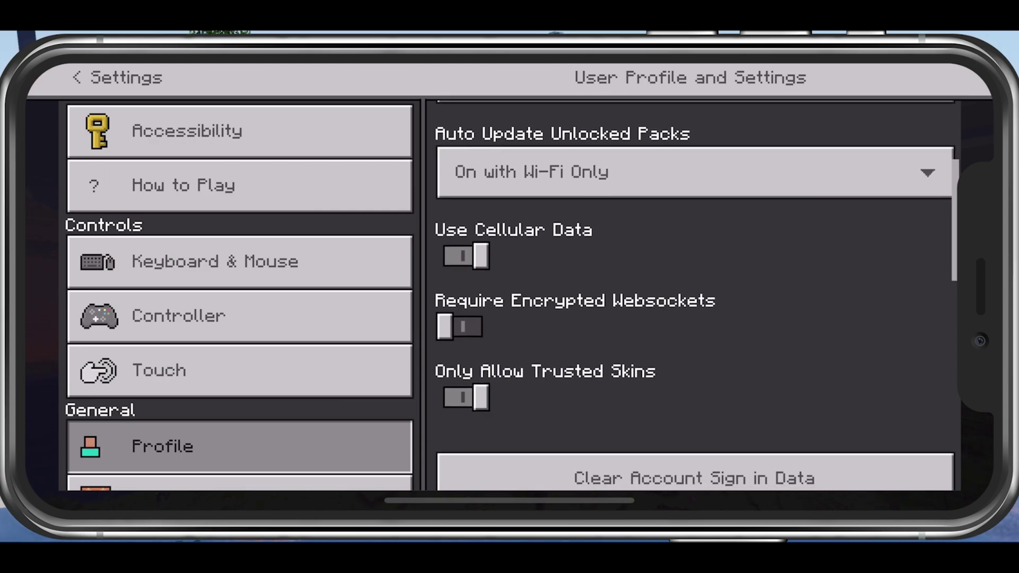
{"action": "left_click", "coordinate": [465, 256]}
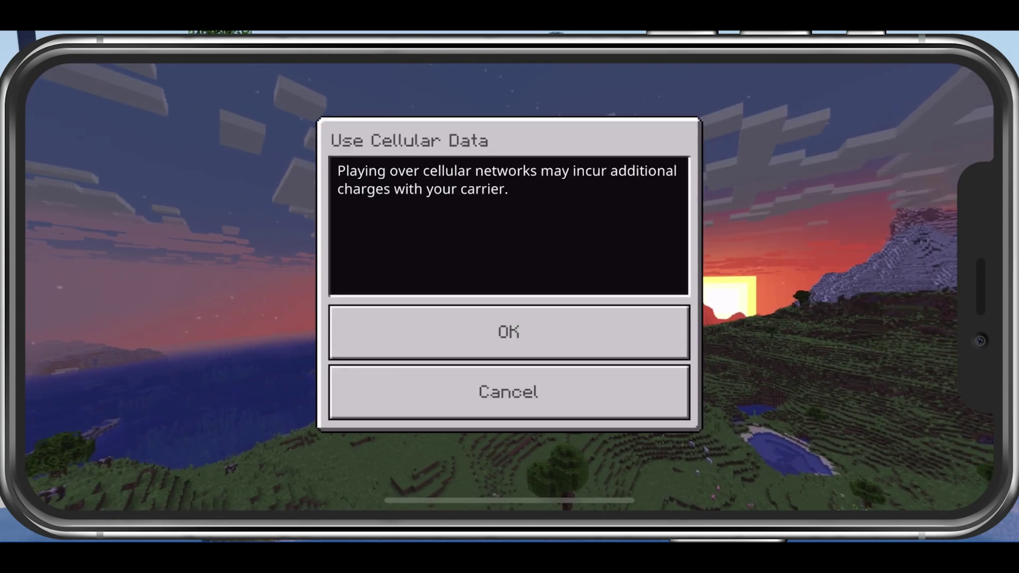
{"action": "left_click", "coordinate": [509, 332]}
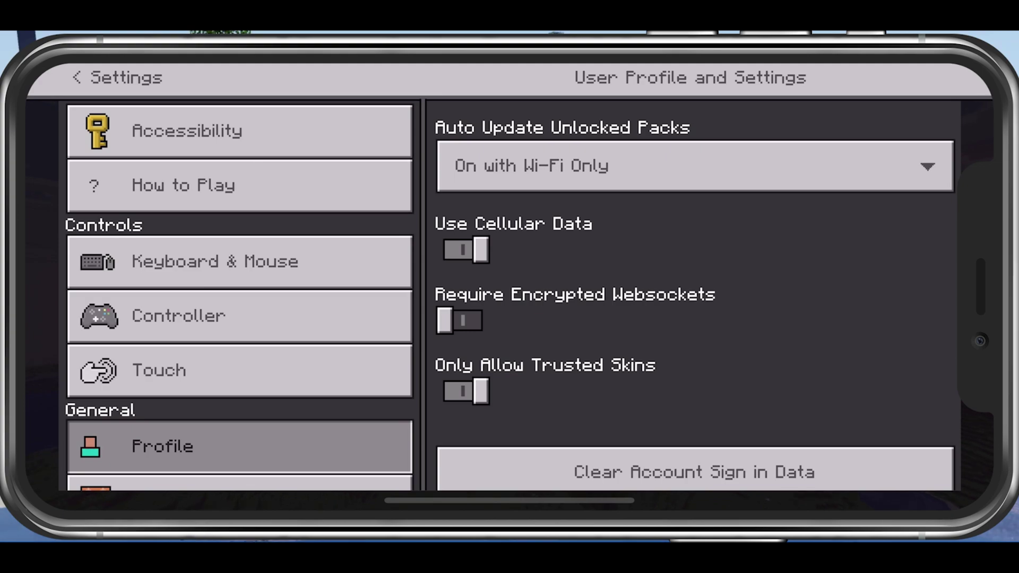
{"action": "left_click", "coordinate": [690, 165]}
{"action": "left_click", "coordinate": [583, 191]}
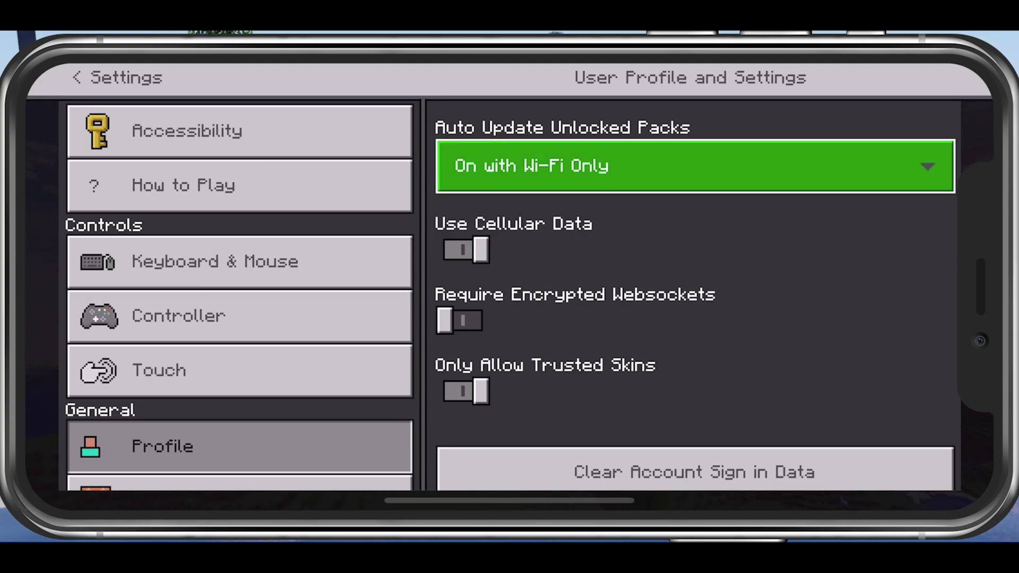
Step: In Video settings, set Brightness to 50 and keep the First Person camera perspective
{"action": "scroll", "coordinate": [239, 292], "scroll_direction": "down", "scroll_amount": 3}
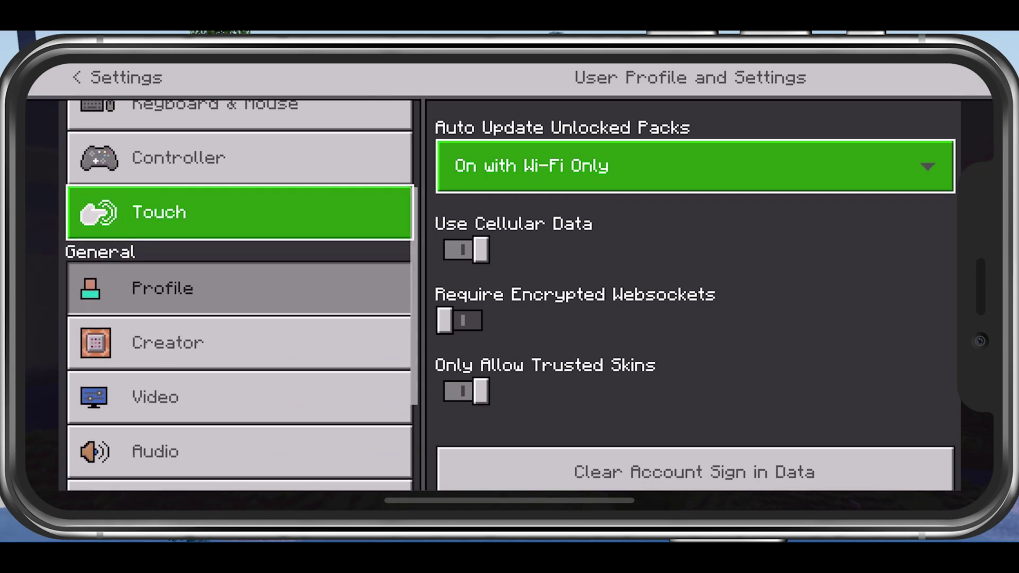
{"action": "left_click", "coordinate": [239, 397]}
{"action": "scroll", "coordinate": [240, 294], "scroll_direction": "down", "scroll_amount": 3}
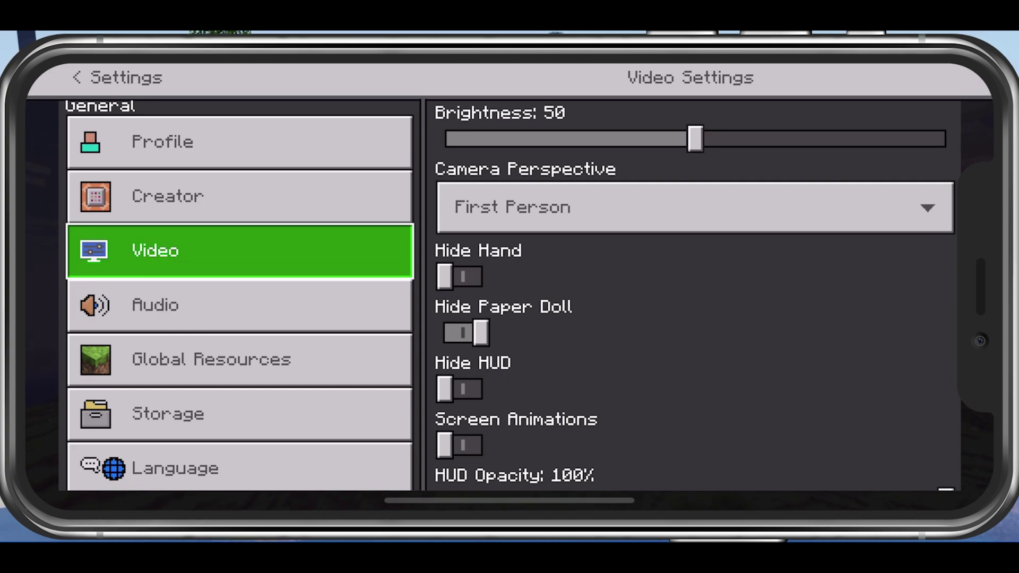
{"action": "mouse_move", "coordinate": [695, 139]}
{"action": "left_mouse_down"}
{"action": "mouse_move", "coordinate": [532, 186]}
{"action": "mouse_move", "coordinate": [682, 189]}
{"action": "mouse_move", "coordinate": [695, 172]}
{"action": "left_mouse_up"}
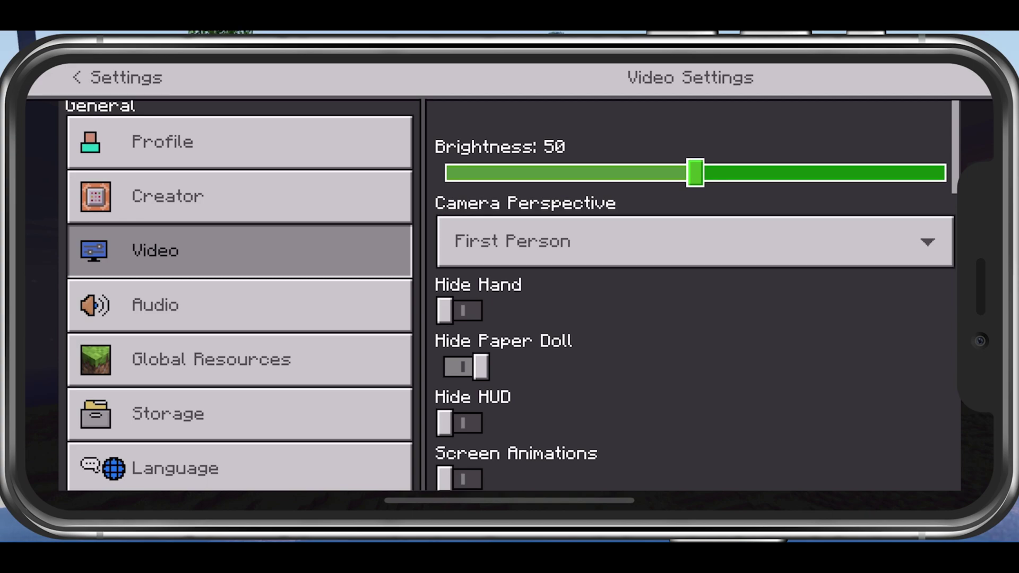
{"action": "left_click", "coordinate": [689, 242]}
{"action": "left_click", "coordinate": [529, 202]}
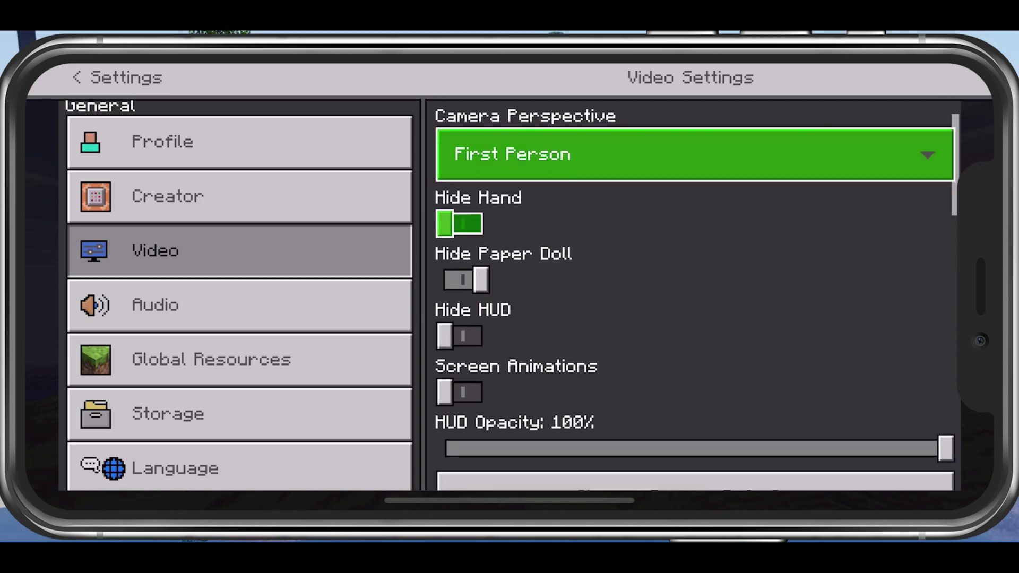
Step: Turn Hide Hand off and Screen Animations on
{"action": "scroll", "coordinate": [695, 297], "scroll_direction": "down", "scroll_amount": 3}
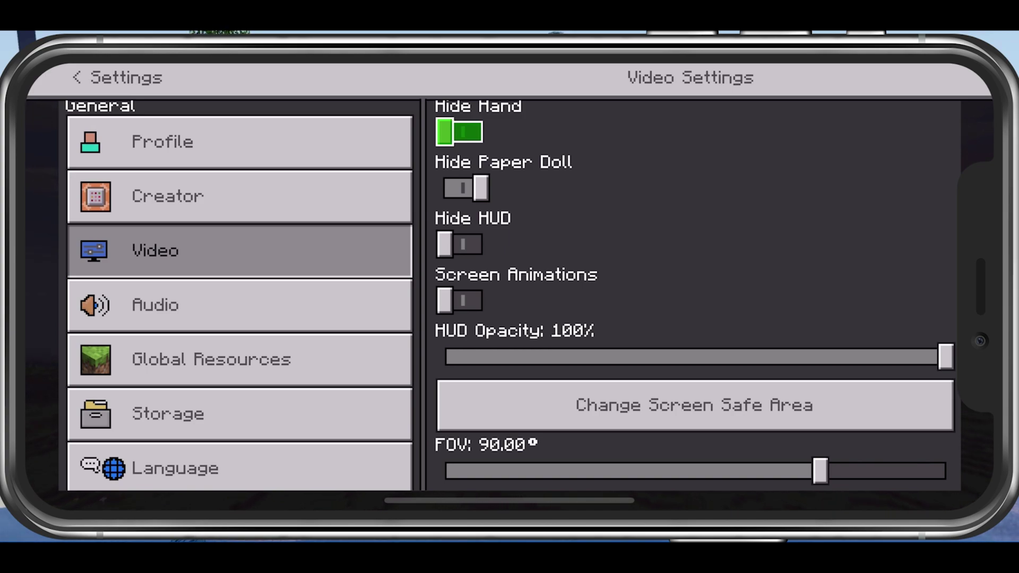
{"action": "left_click", "coordinate": [459, 132]}
{"action": "left_click", "coordinate": [459, 301]}
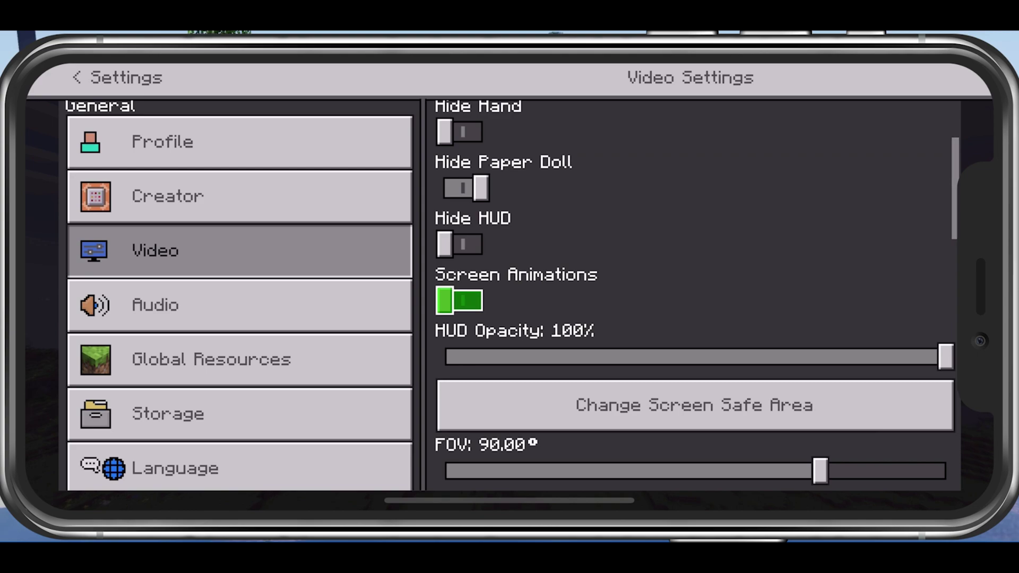
{"action": "scroll", "coordinate": [695, 297], "scroll_direction": "down", "scroll_amount": 3}
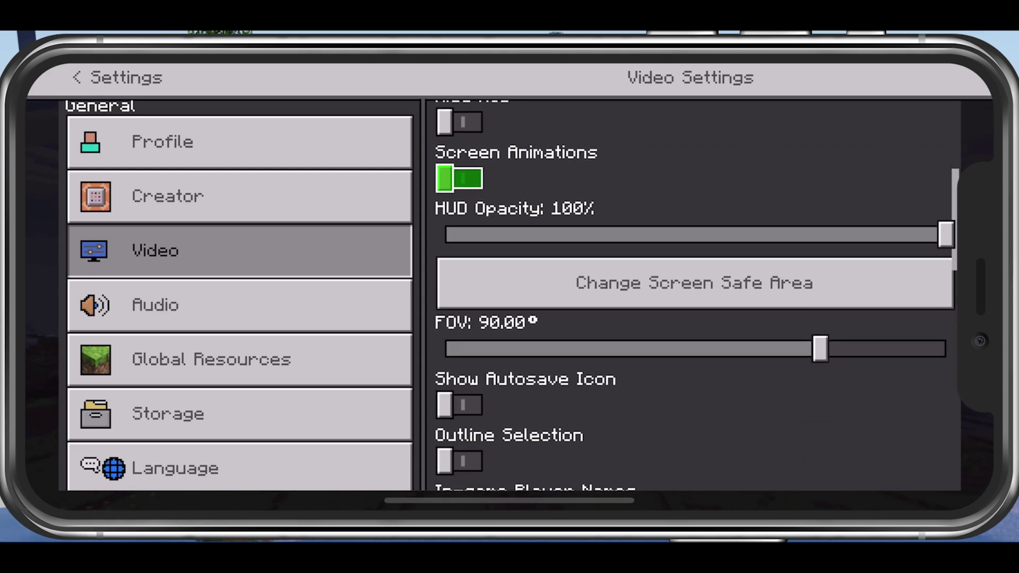
{"action": "scroll", "coordinate": [695, 318], "scroll_direction": "down", "scroll_amount": 1}
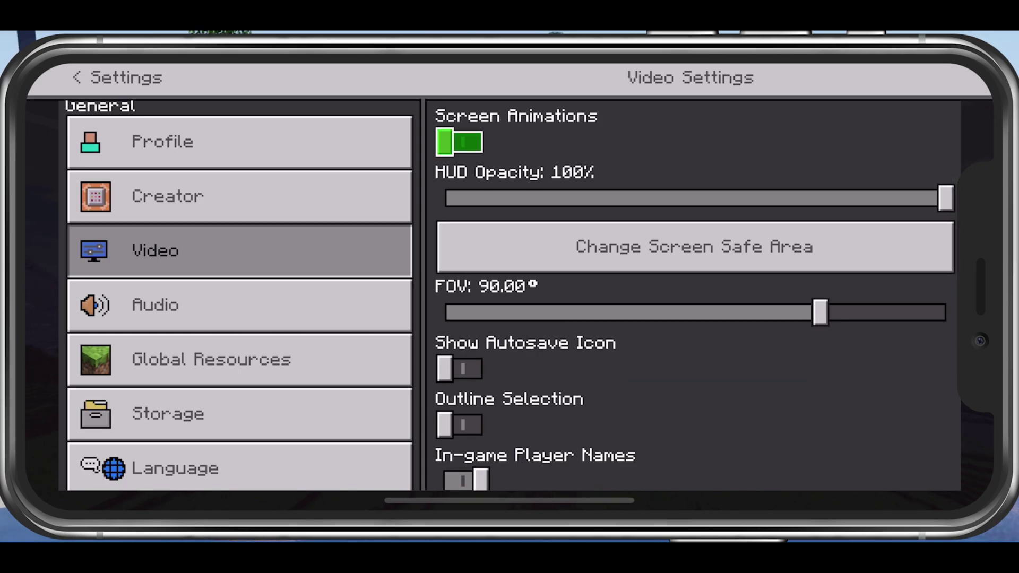
Step: Confirm the screen safe area at 36.5, then scroll down Video Settings toward Fancy Bubbles
{"action": "left_click", "coordinate": [694, 247]}
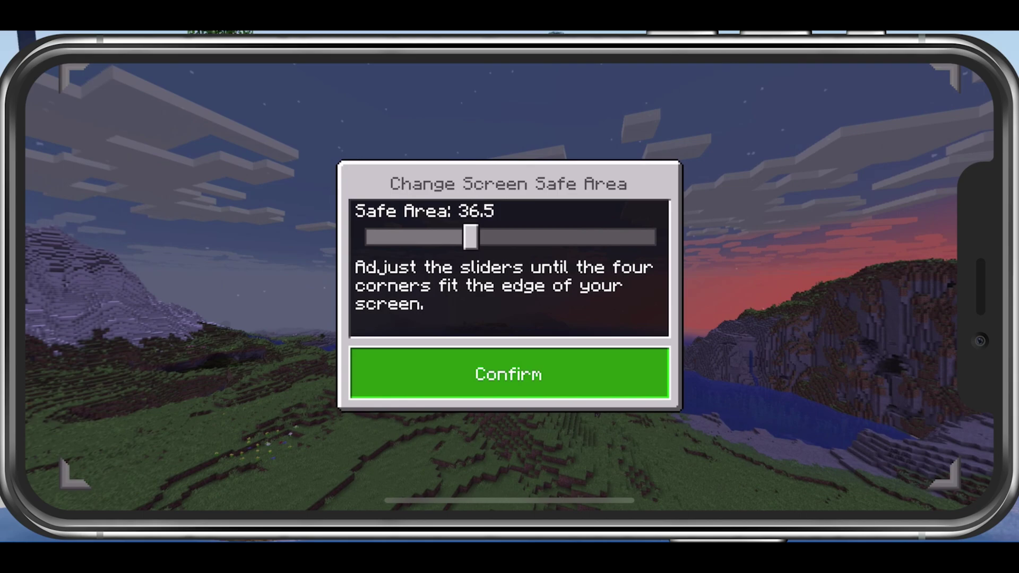
{"action": "left_click", "coordinate": [509, 373]}
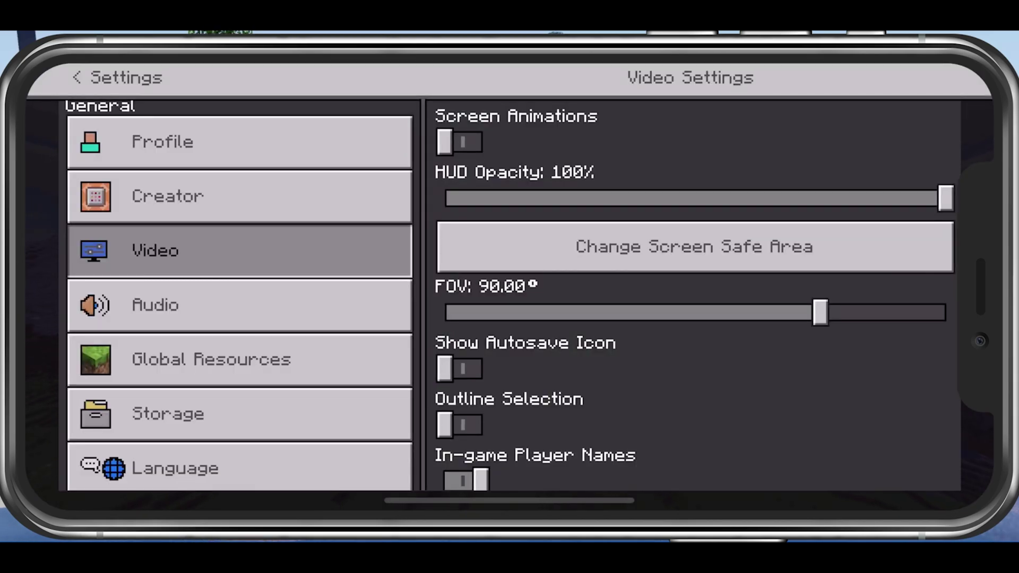
{"action": "left_click_drag", "start_coordinate": [695, 246], "coordinate": [695, 145]}
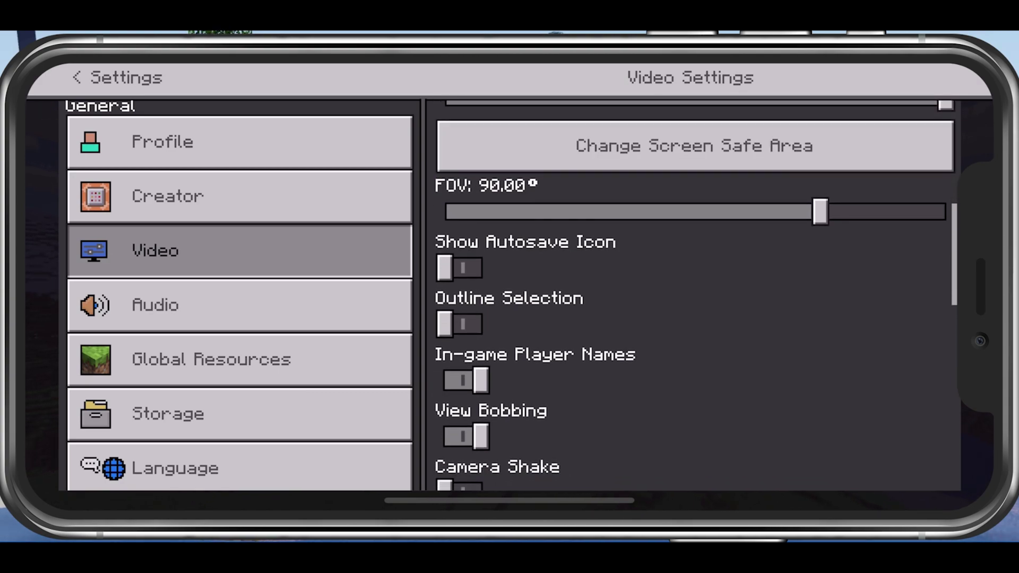
{"action": "mouse_move", "coordinate": [689, 211]}
{"action": "left_mouse_down"}
{"action": "mouse_move", "coordinate": [695, 234]}
{"action": "mouse_move", "coordinate": [695, 210]}
{"action": "left_mouse_up"}
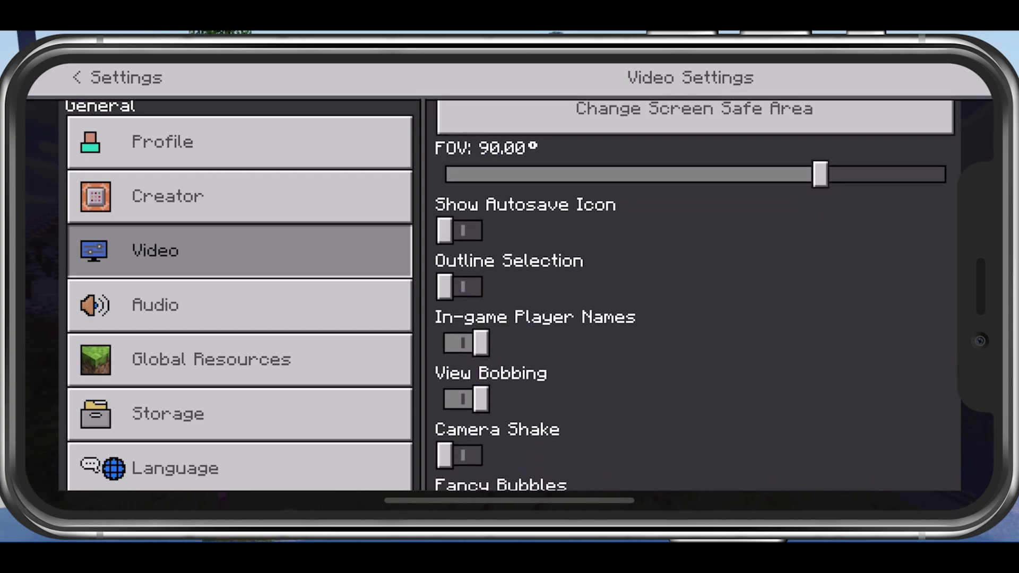
{"action": "left_click_drag", "start_coordinate": [465, 399], "coordinate": [466, 172]}
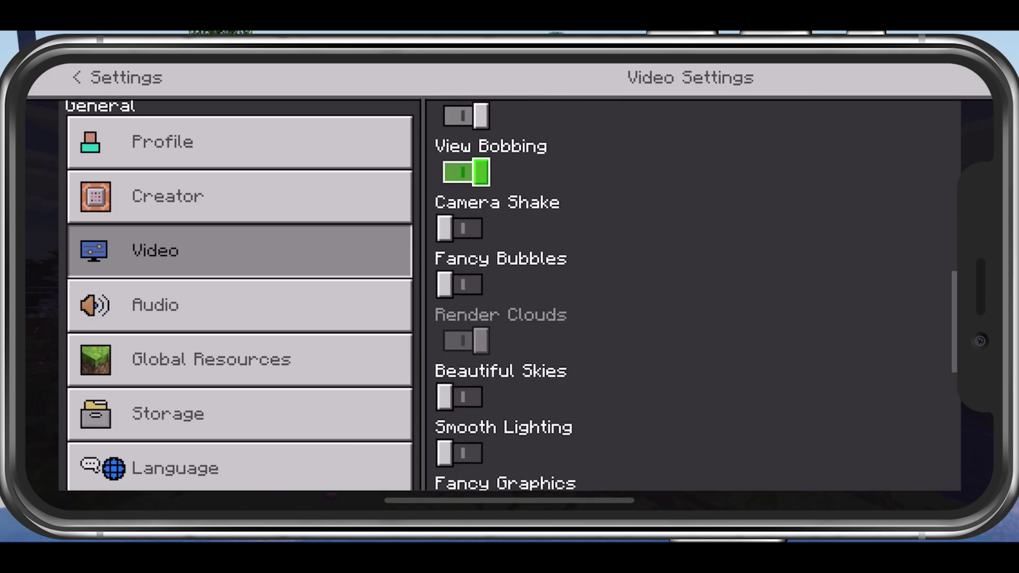
{"action": "left_click_drag", "start_coordinate": [459, 396], "coordinate": [458, 256]}
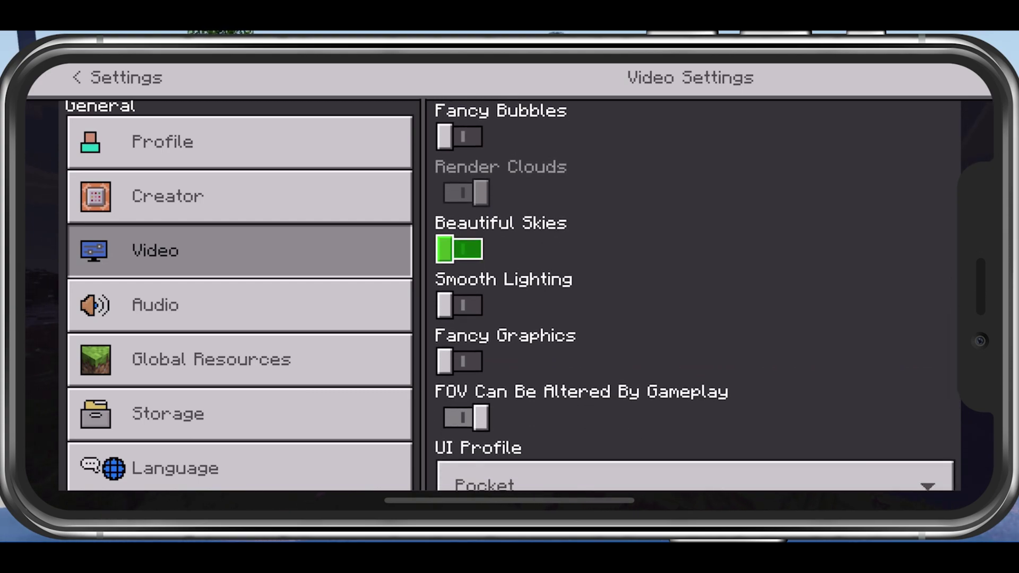
Step: Turn on Fancy Bubbles and accept the Fancy Bubble Columns performance warning
{"action": "left_click", "coordinate": [458, 137]}
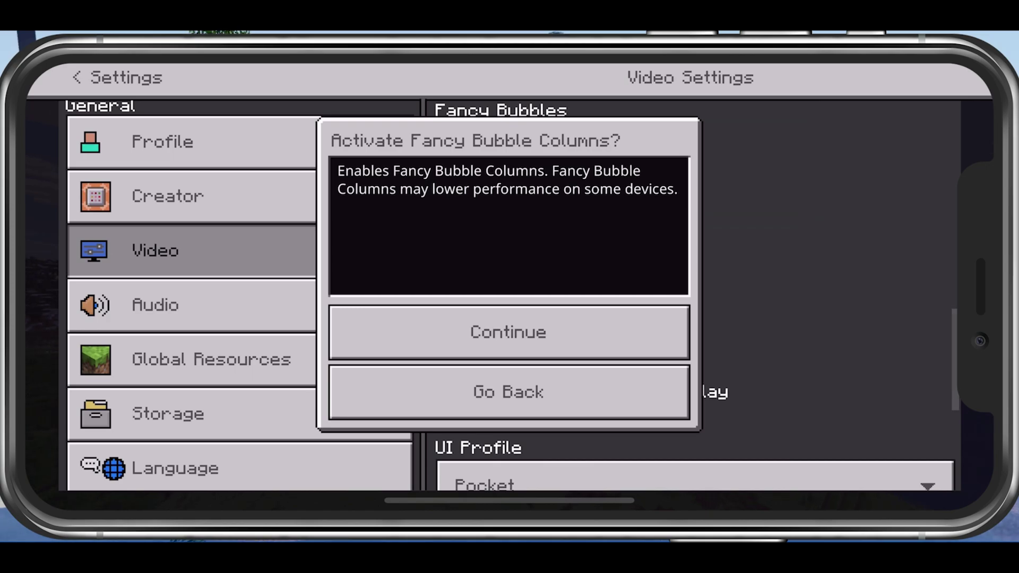
{"action": "left_click", "coordinate": [508, 333]}
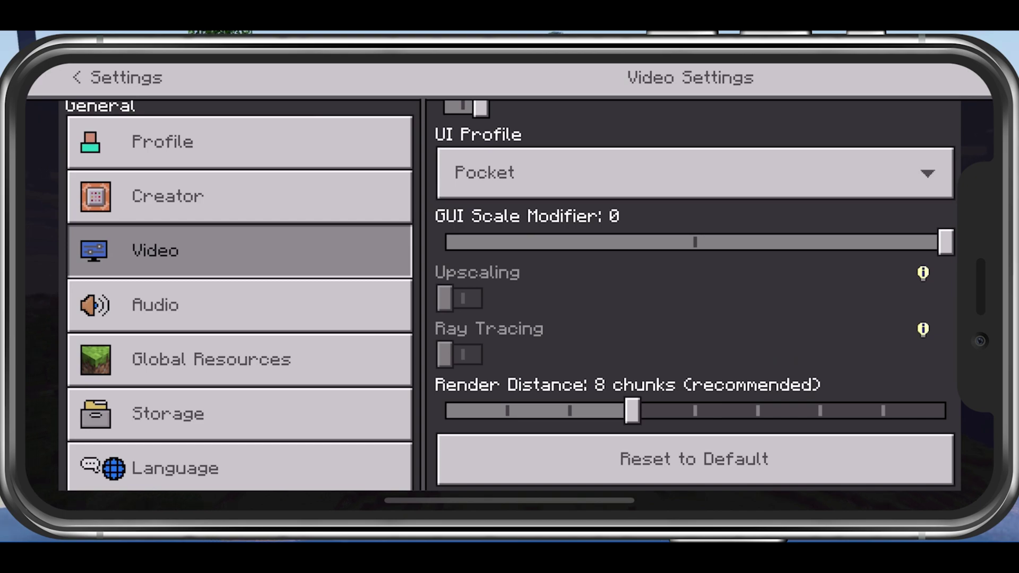
Step: Open Global Resources and expand the ACTIVE and GET MORE PACKS sections
{"action": "left_click", "coordinate": [239, 306]}
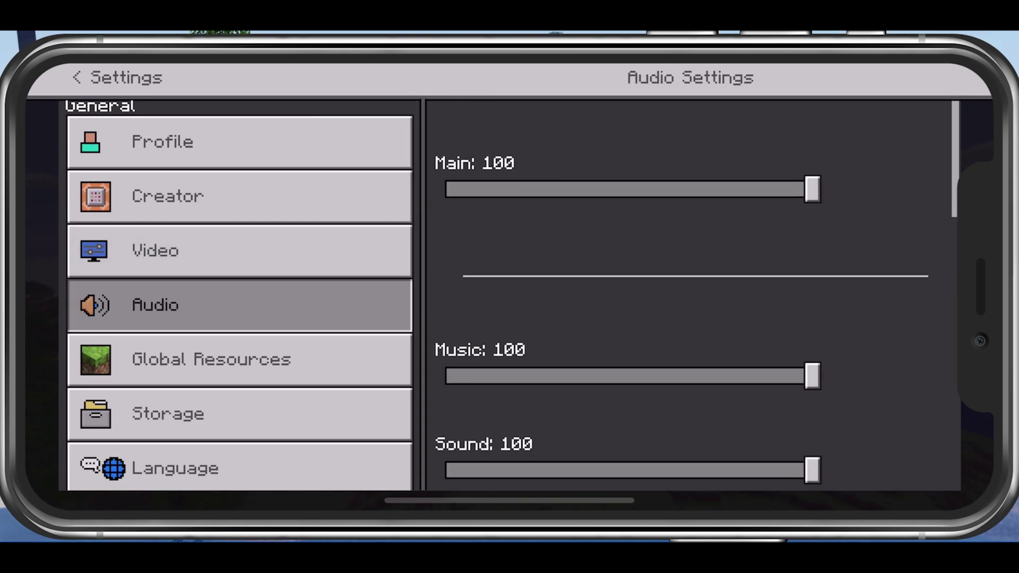
{"action": "scroll", "coordinate": [689, 292], "scroll_direction": "down", "scroll_amount": 4}
{"action": "scroll", "coordinate": [690, 291], "scroll_direction": "down", "scroll_amount": 5}
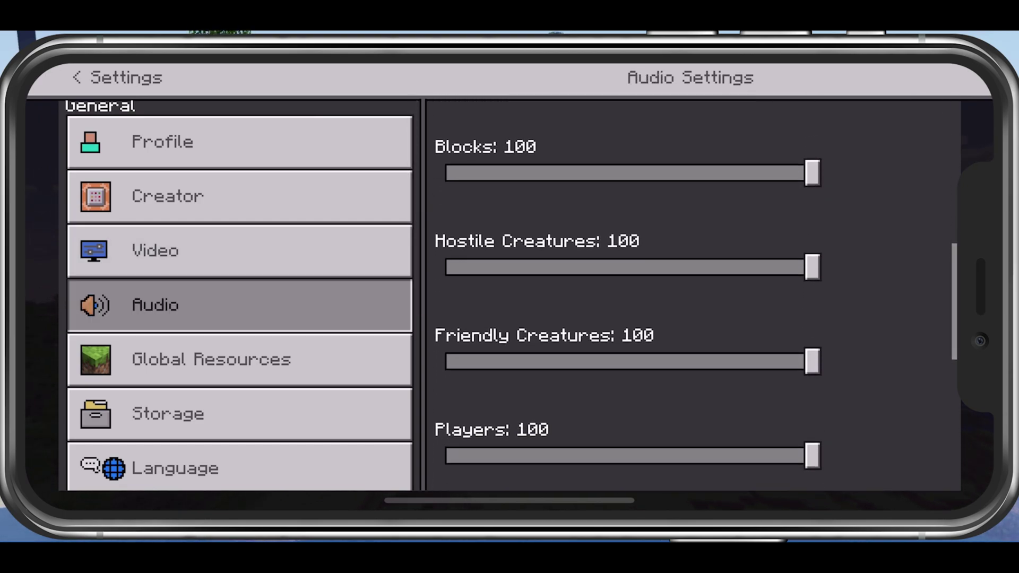
{"action": "left_click", "coordinate": [238, 359]}
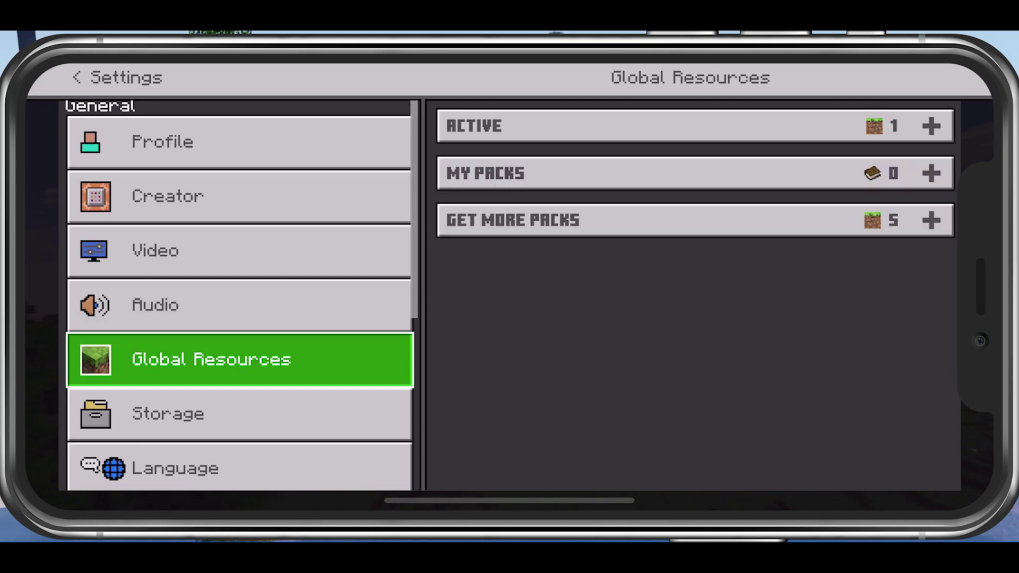
{"action": "left_click", "coordinate": [931, 126]}
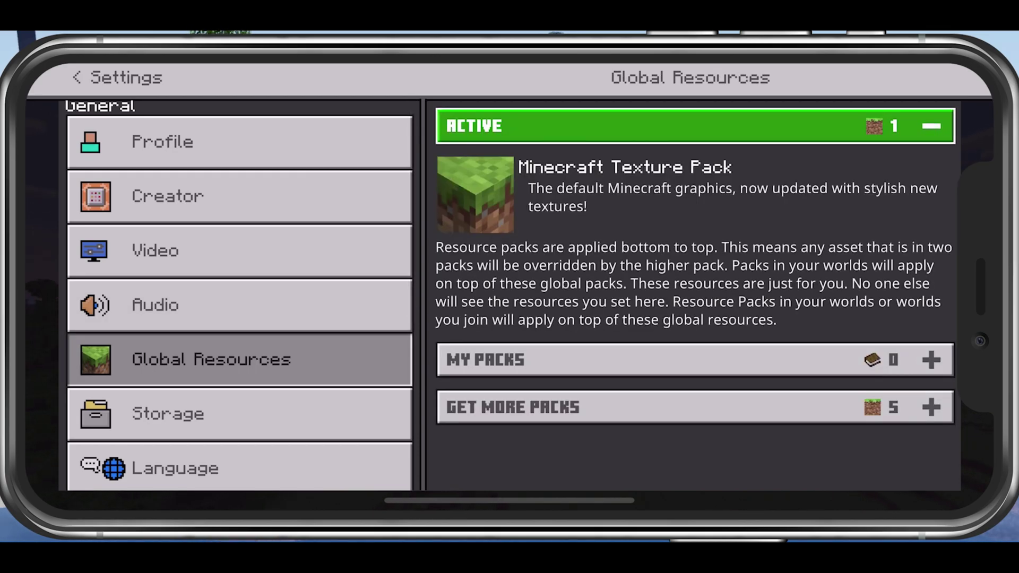
{"action": "left_click", "coordinate": [931, 407]}
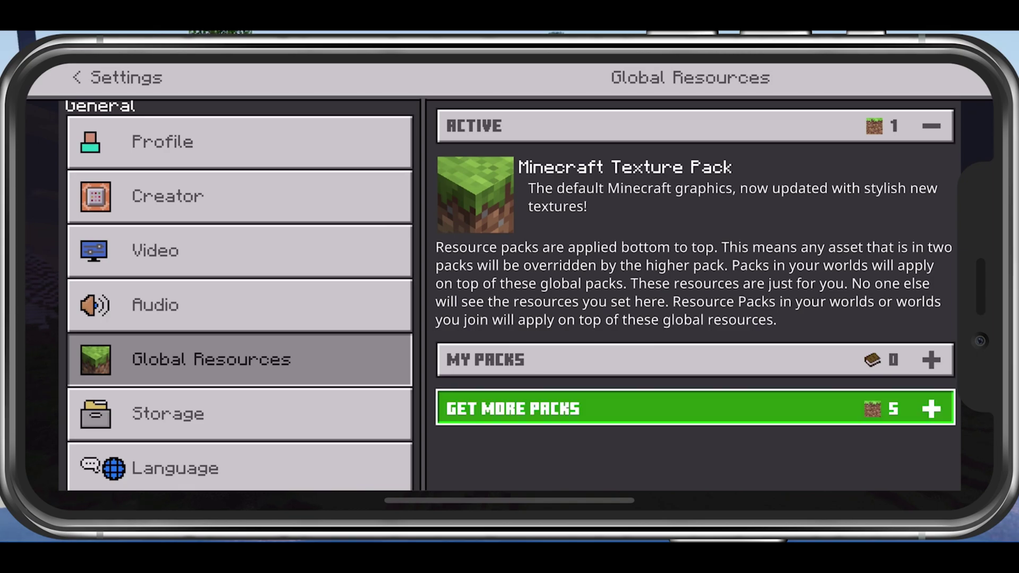
Step: Check that only the Minecraft Texture Pack is active, then collapse both pack sections
{"action": "scroll", "coordinate": [690, 297], "scroll_direction": "down", "scroll_amount": 6}
{"action": "scroll", "coordinate": [690, 297], "scroll_direction": "down", "scroll_amount": 2}
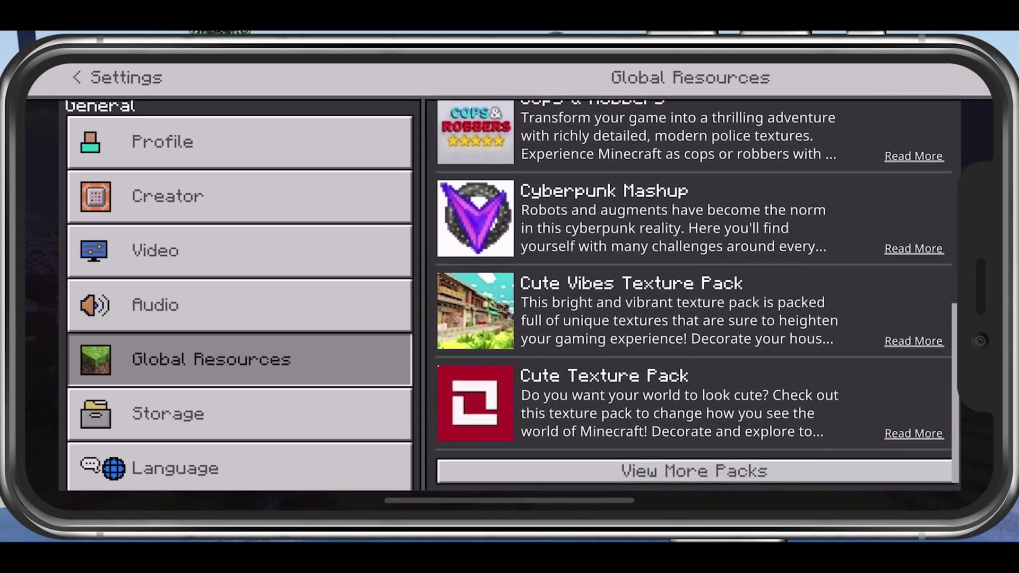
{"action": "scroll", "coordinate": [690, 297], "scroll_direction": "up", "scroll_amount": 7}
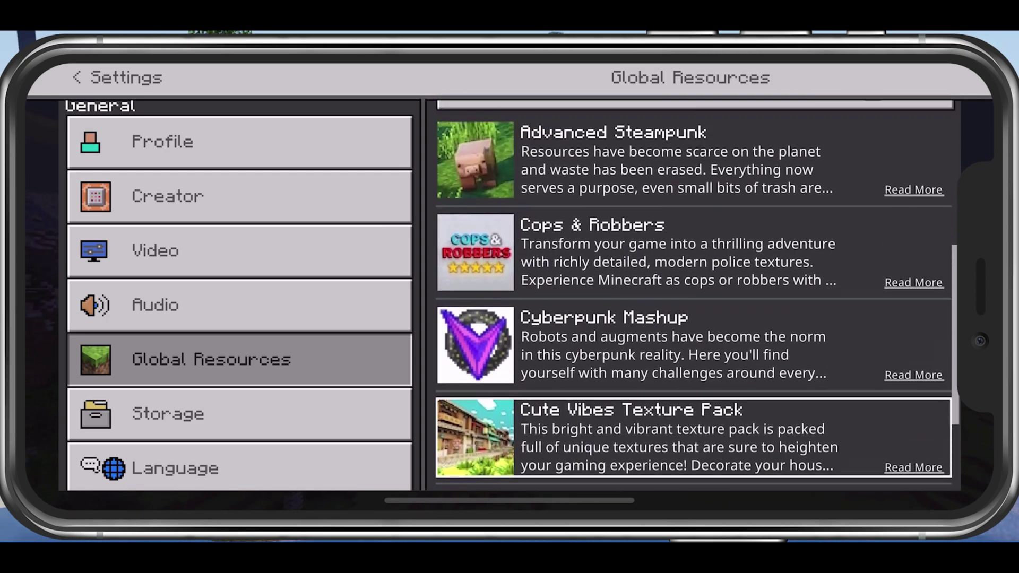
{"action": "left_click", "coordinate": [931, 312]}
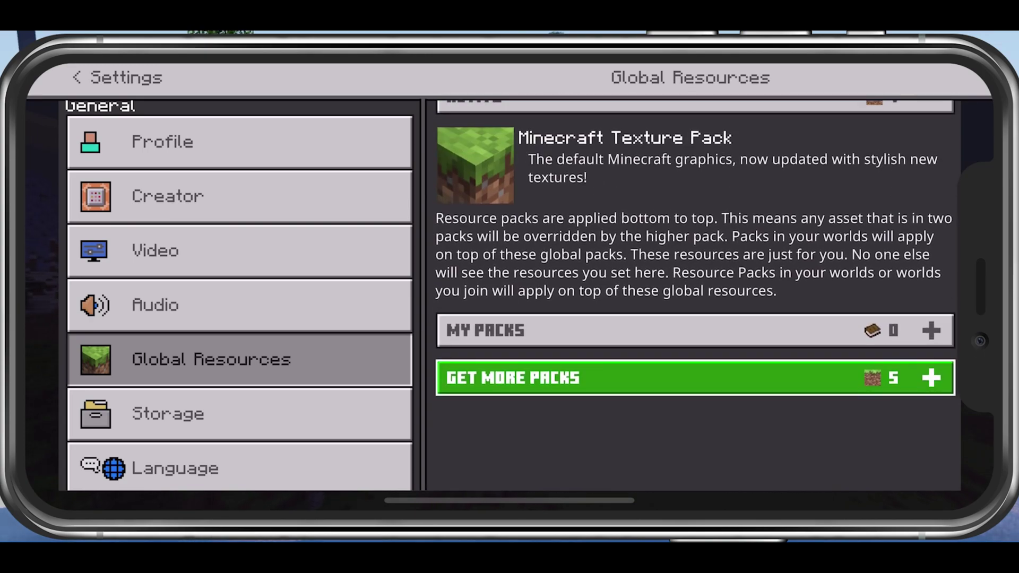
{"action": "left_click", "coordinate": [931, 123]}
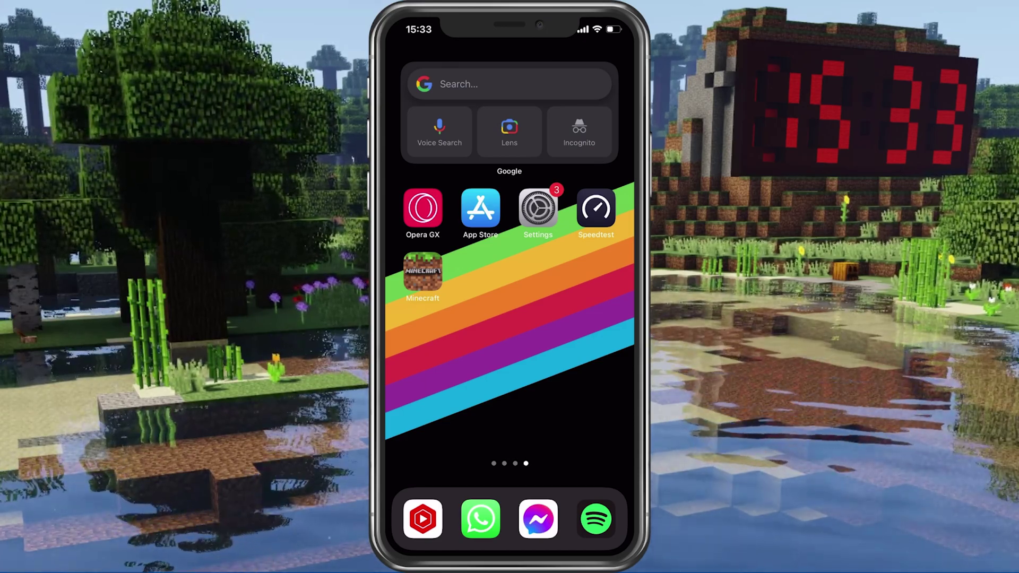
Step: Check iOS Software Update, finding iOS 15.3.1 downloaded but not installed, then return to General
{"action": "left_click", "coordinate": [537, 208]}
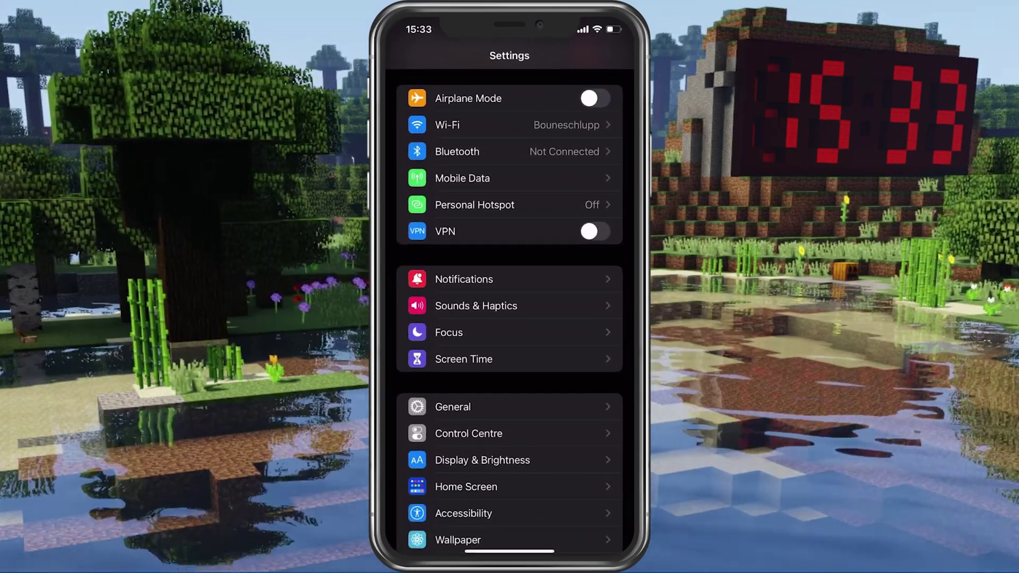
{"action": "left_click", "coordinate": [453, 406]}
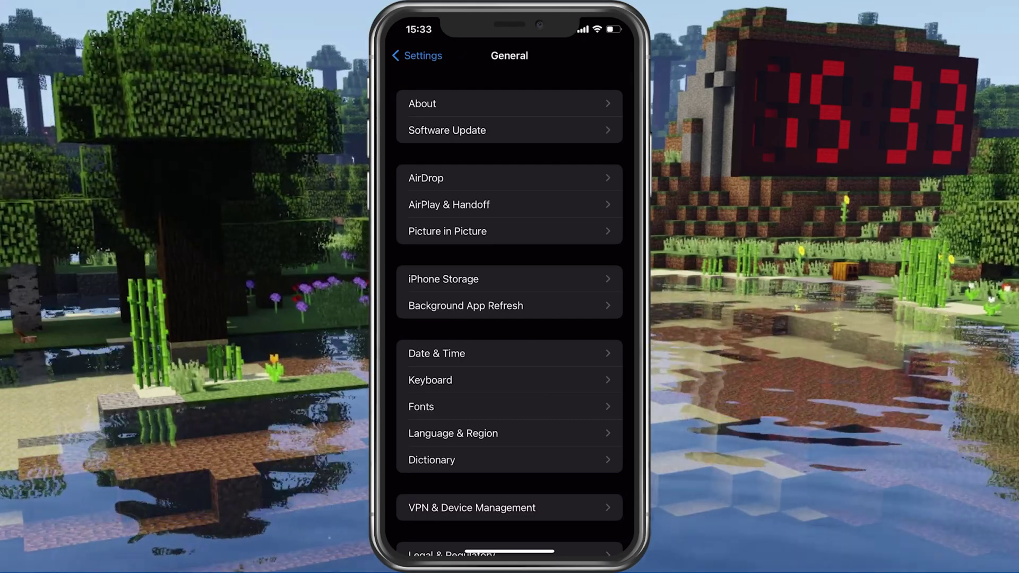
{"action": "left_click", "coordinate": [447, 130]}
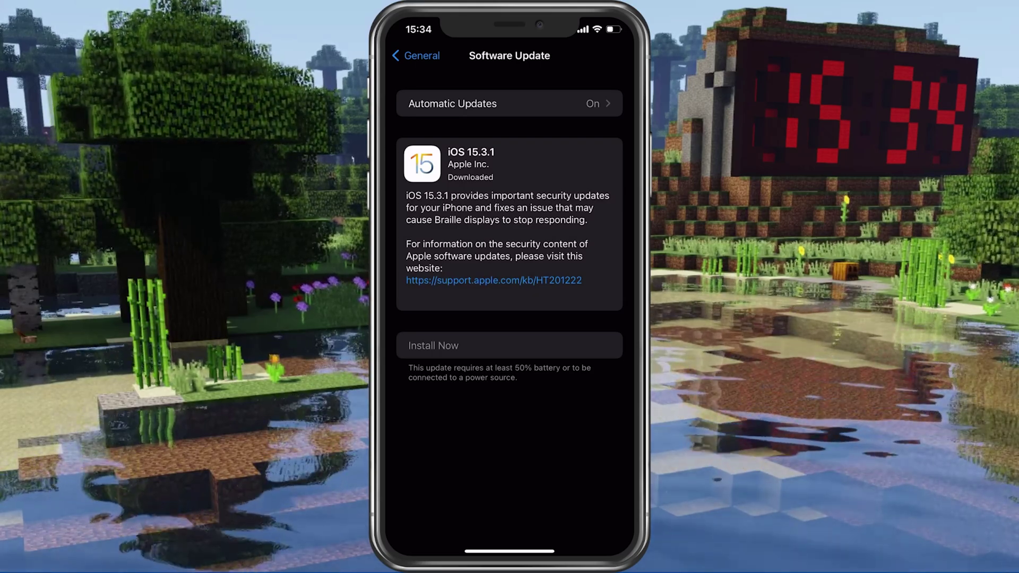
{"action": "left_click", "coordinate": [416, 55]}
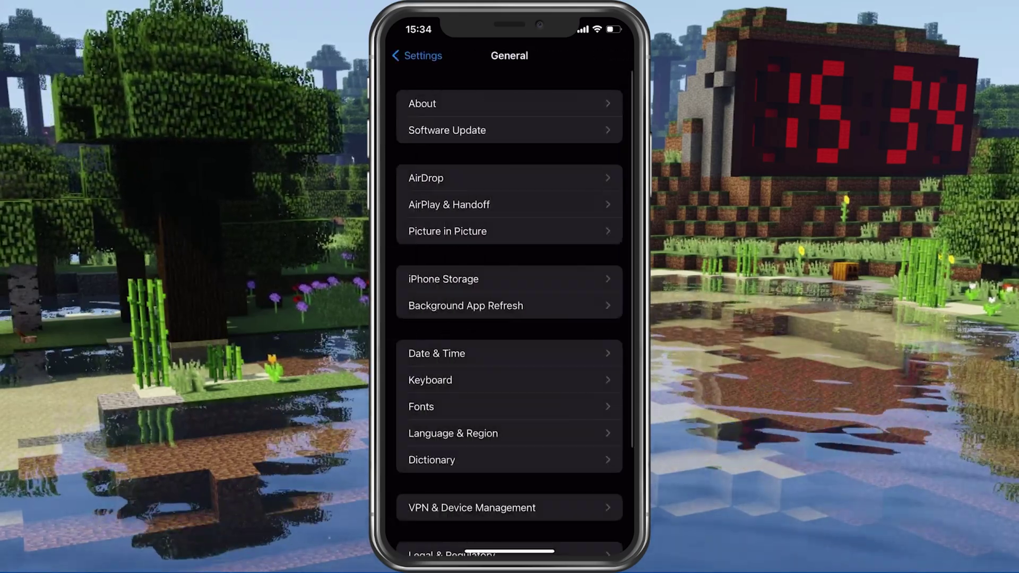
Step: Search iPhone Storage for Minecraft and review its 354,7 MB app and 53 KB data usage
{"action": "left_click", "coordinate": [427, 278]}
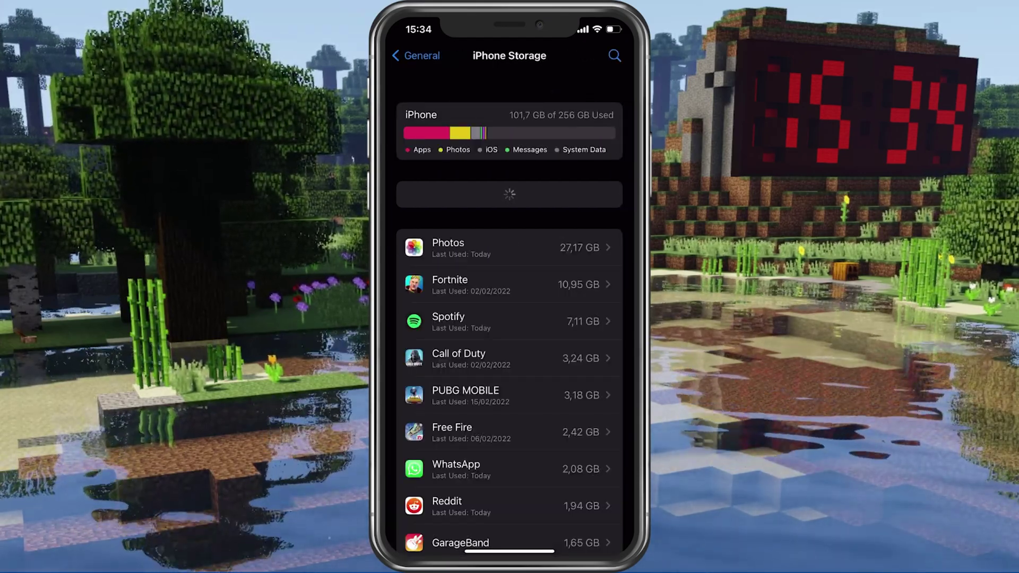
{"action": "left_click", "coordinate": [614, 55]}
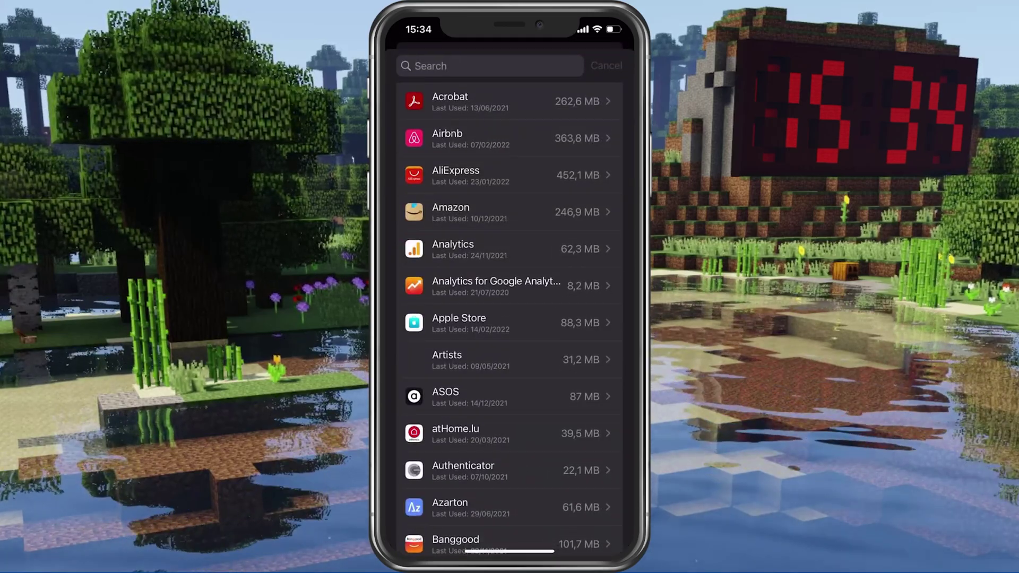
{"action": "type", "text": "min"}
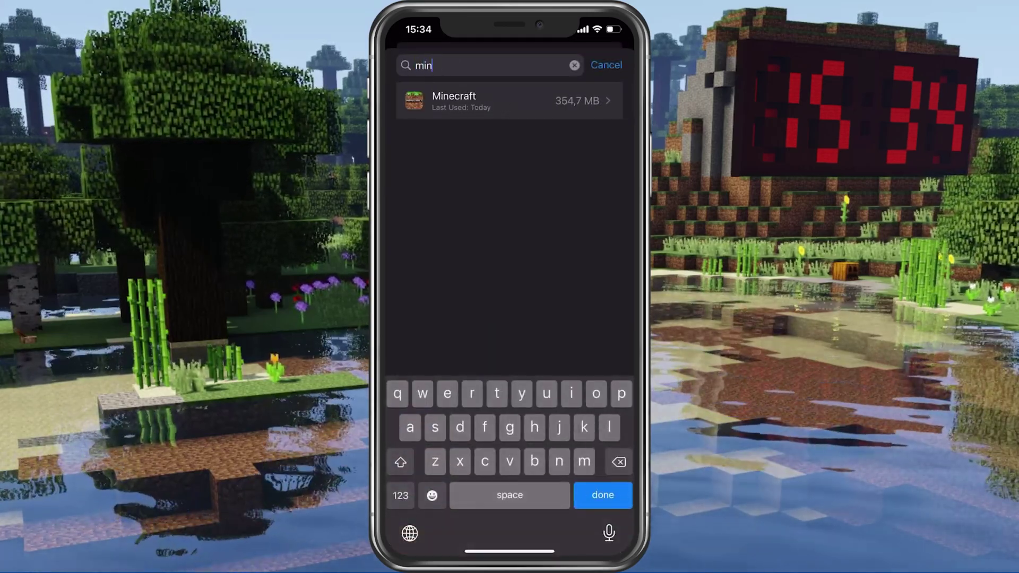
{"action": "left_click", "coordinate": [509, 100]}
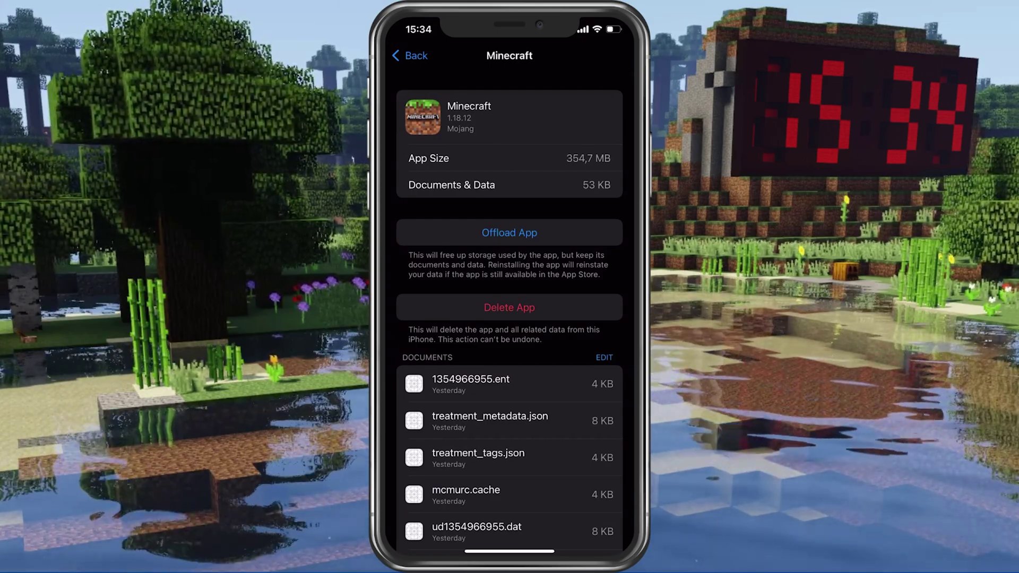
{"action": "scroll", "coordinate": [509, 318], "scroll_direction": "down", "scroll_amount": 5}
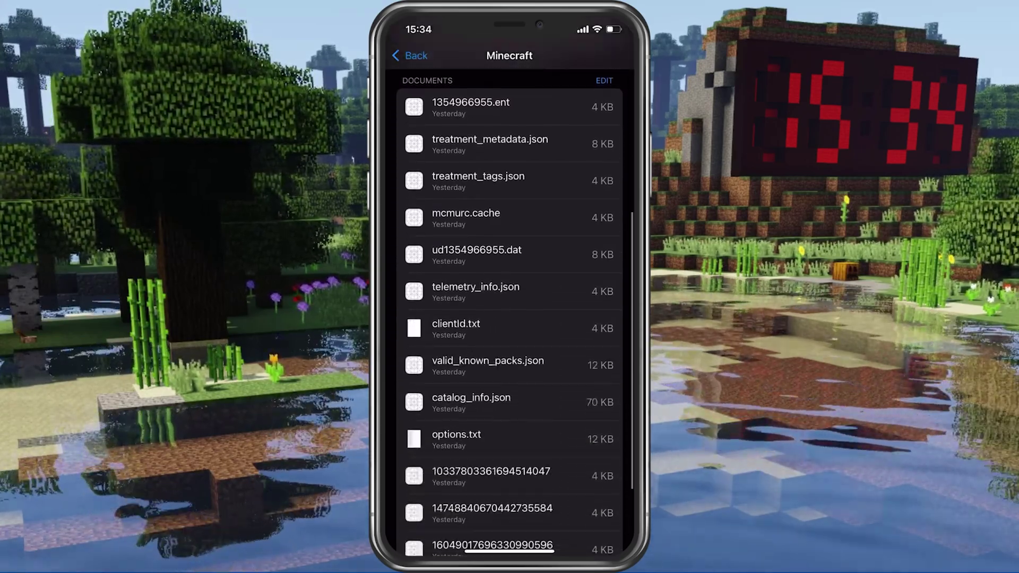
{"action": "scroll", "coordinate": [509, 318], "scroll_direction": "up", "scroll_amount": 5}
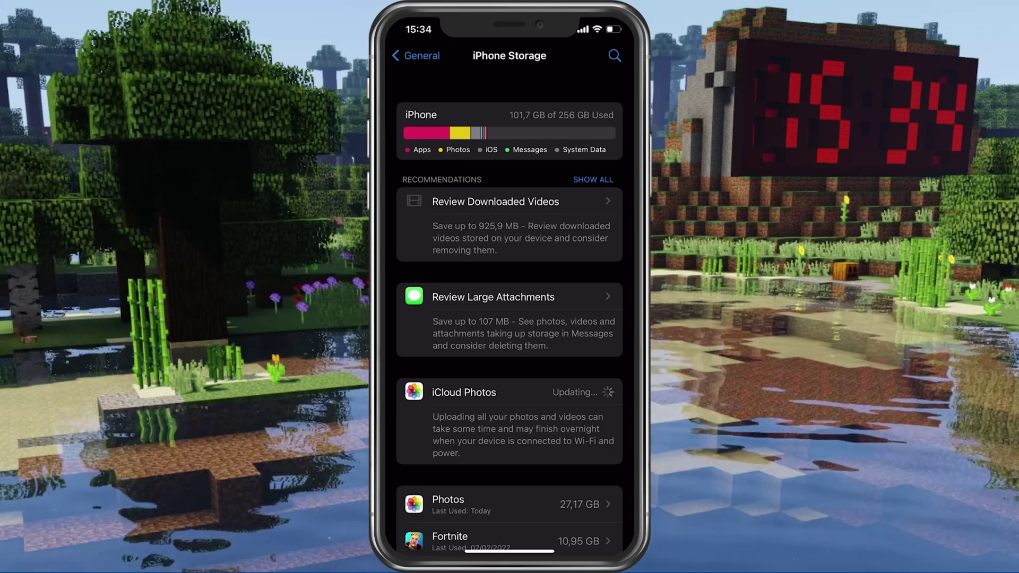
Step: Switch Background App Refresh from Wi-Fi & Mobile Data to Off
{"action": "left_click", "coordinate": [417, 56]}
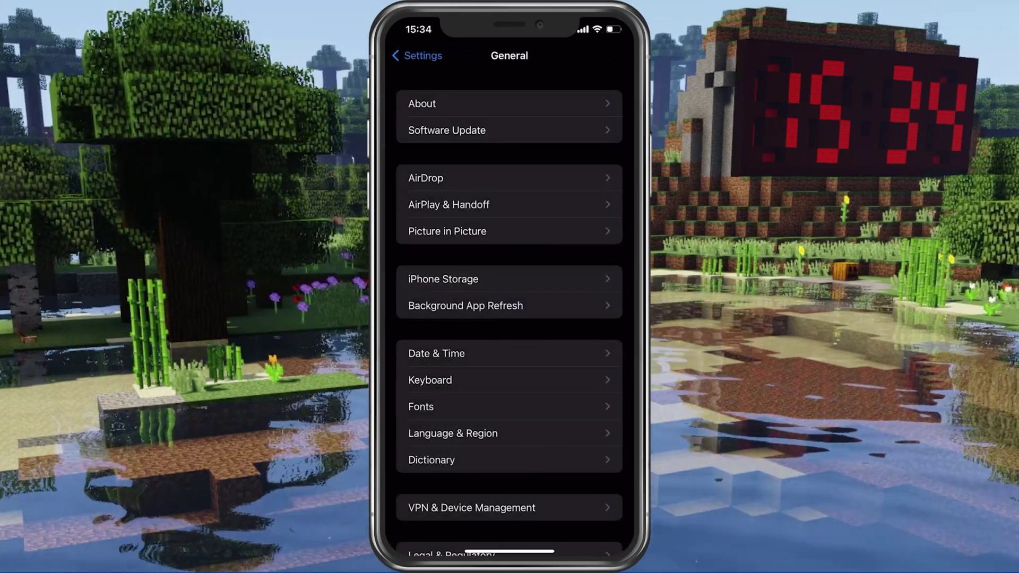
{"action": "left_click", "coordinate": [465, 305]}
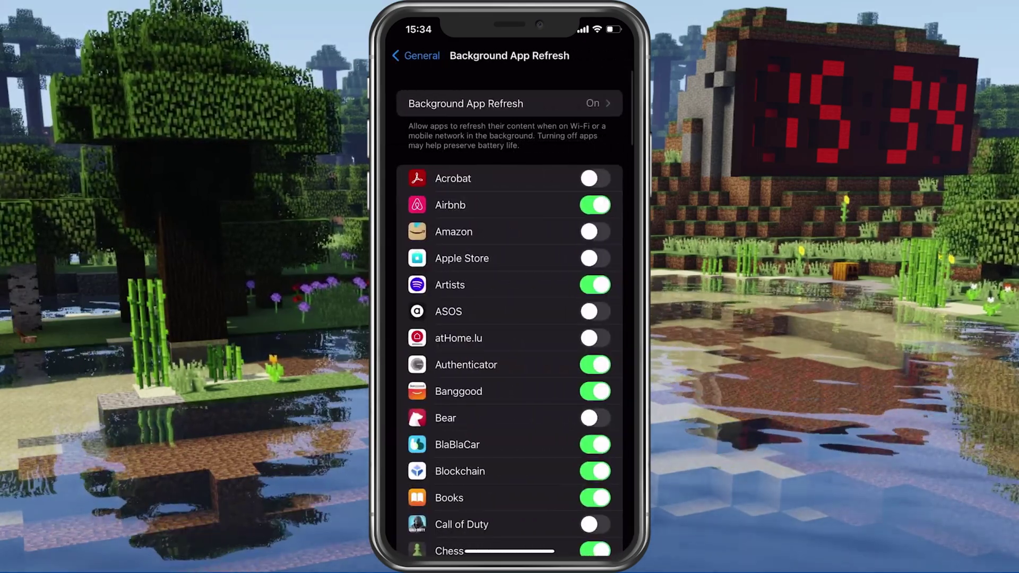
{"action": "left_click", "coordinate": [508, 104]}
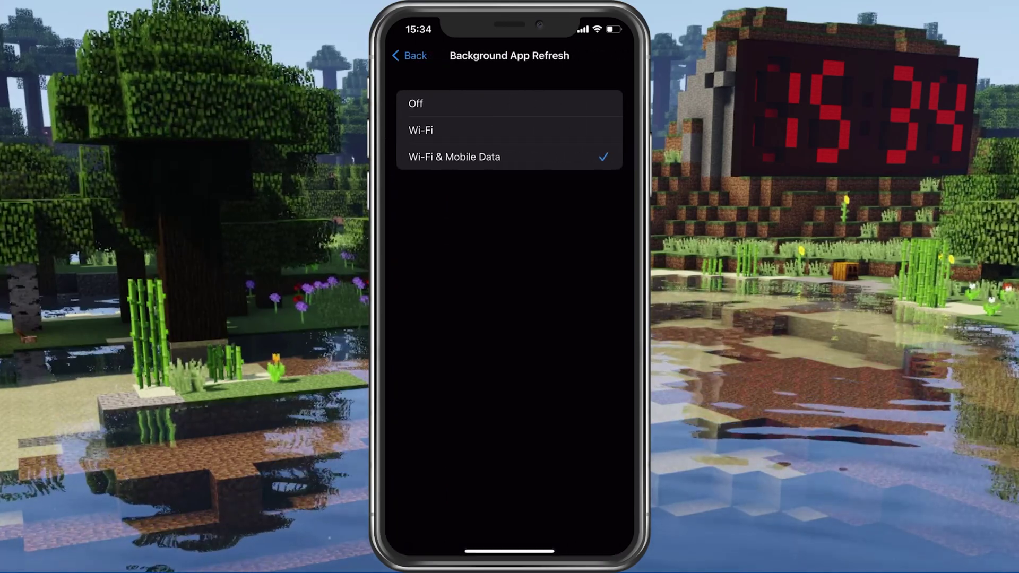
{"action": "left_click", "coordinate": [478, 104]}
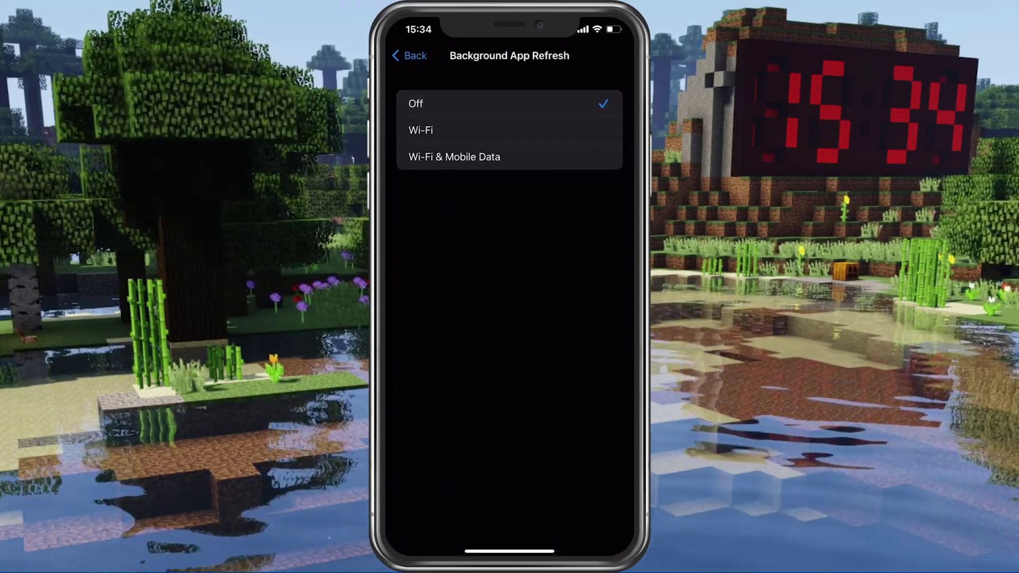